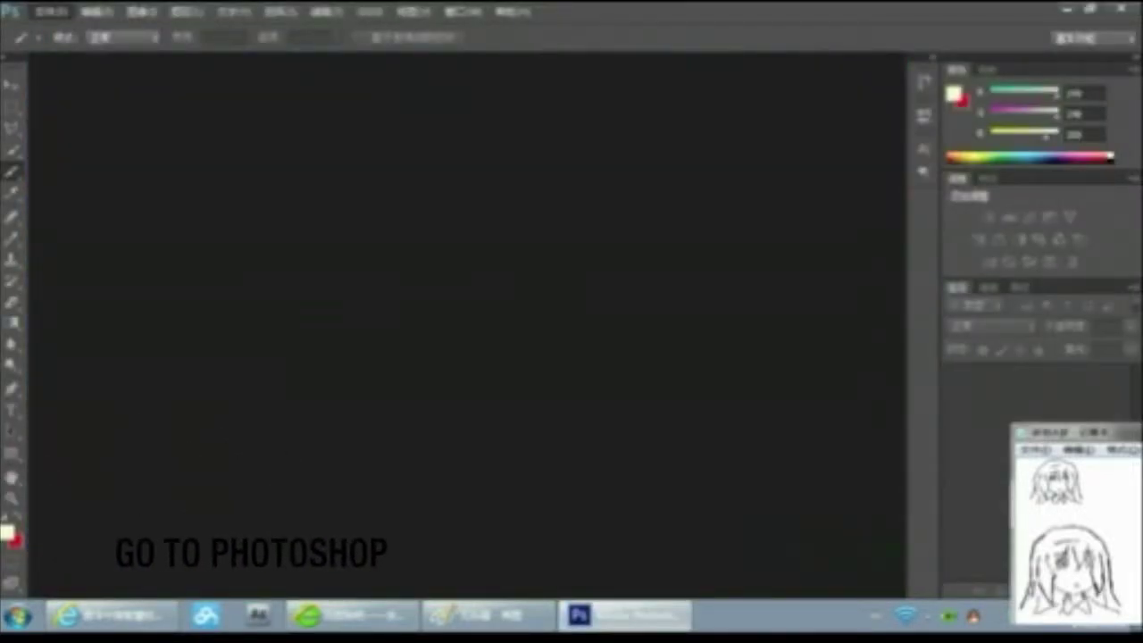
Open the girl drawing, divide it into a four-by-four grid of slices, and save the slices as images
key(ctrl+o)
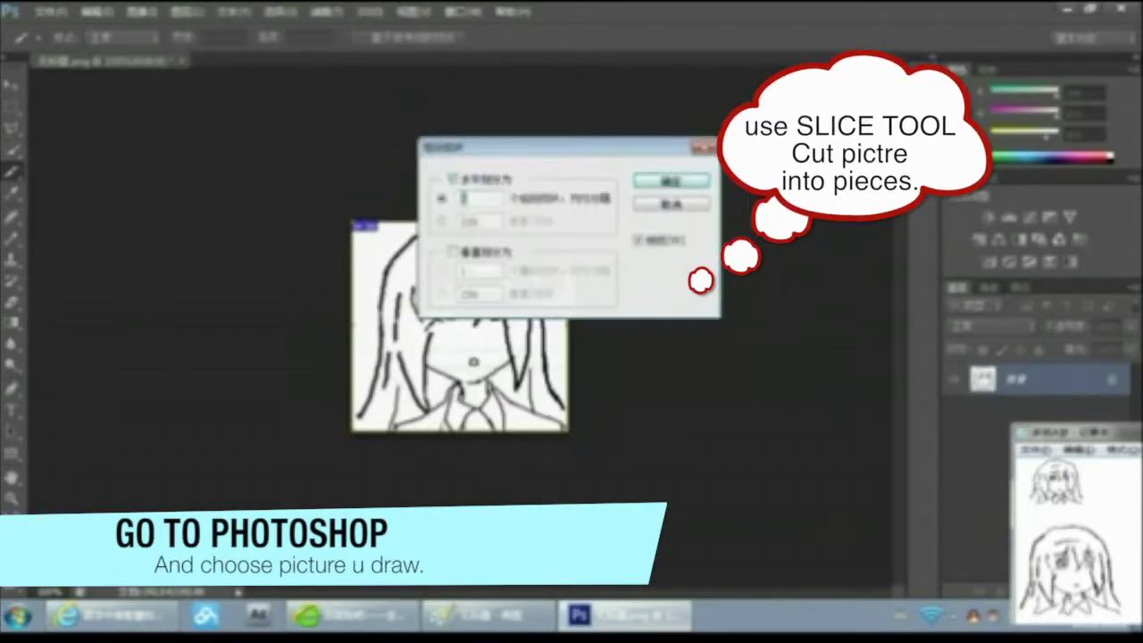
key(Return)
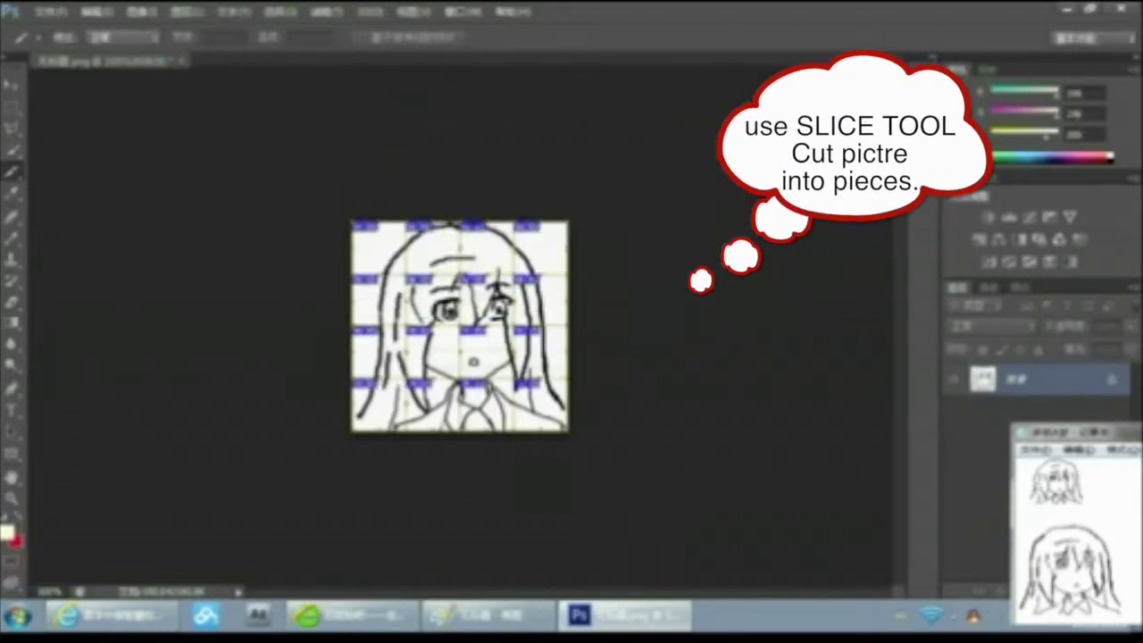
key(alt+f)
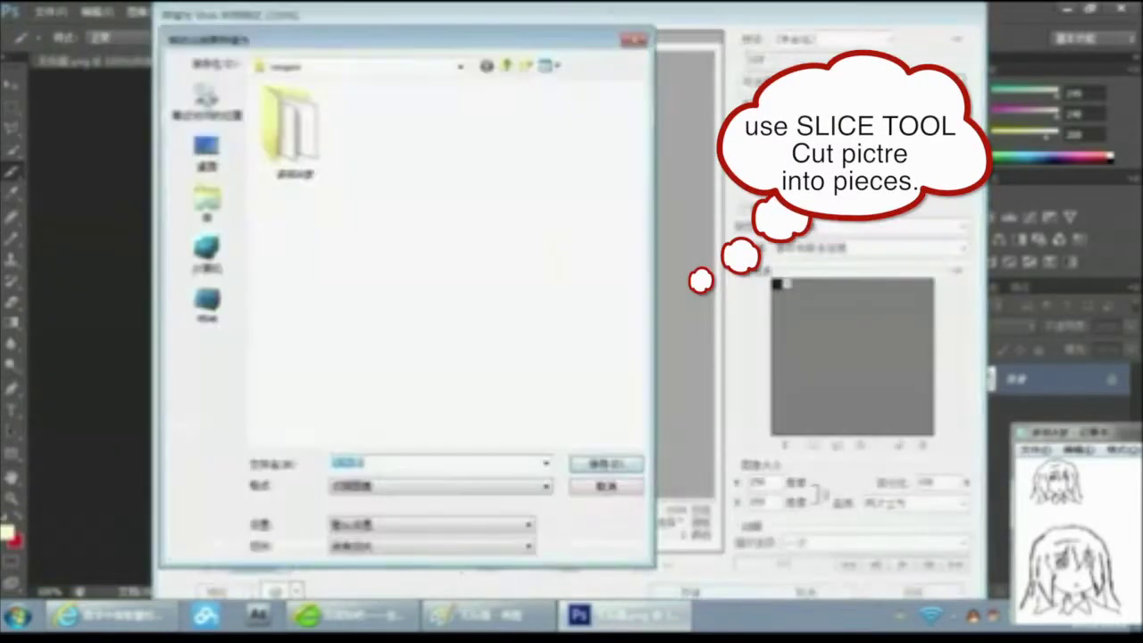
key(Return)
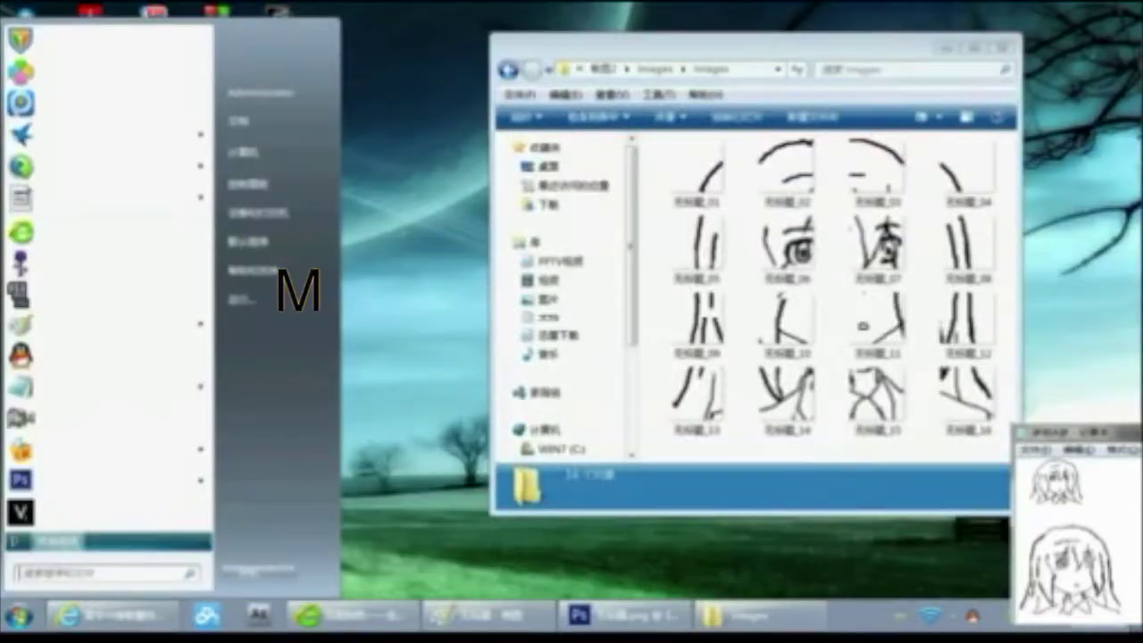
Search the Start menu for 字符 and launch the Private Character Editor
click(100, 573)
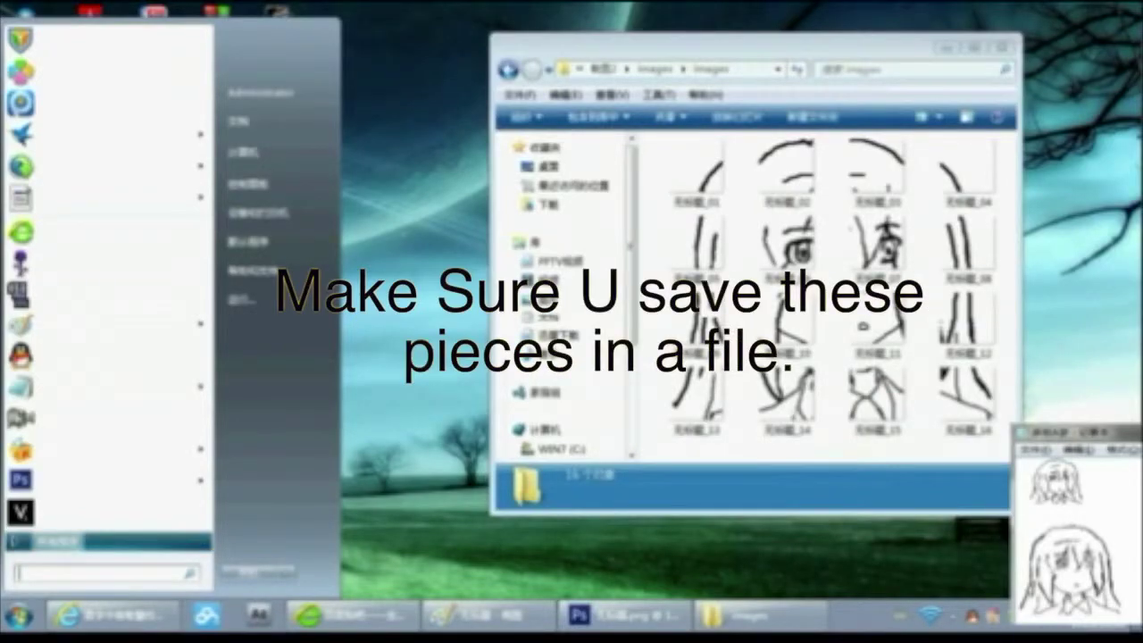
text(cr)
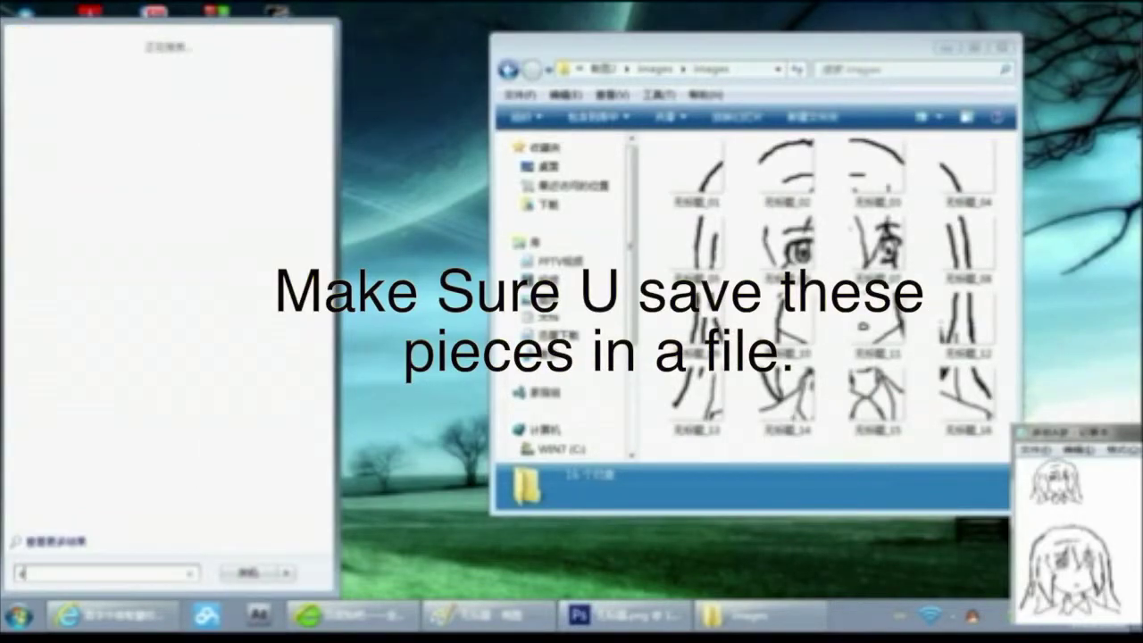
key(BackSpace)
key(ctrl+space)
text(字符)
key(Return)
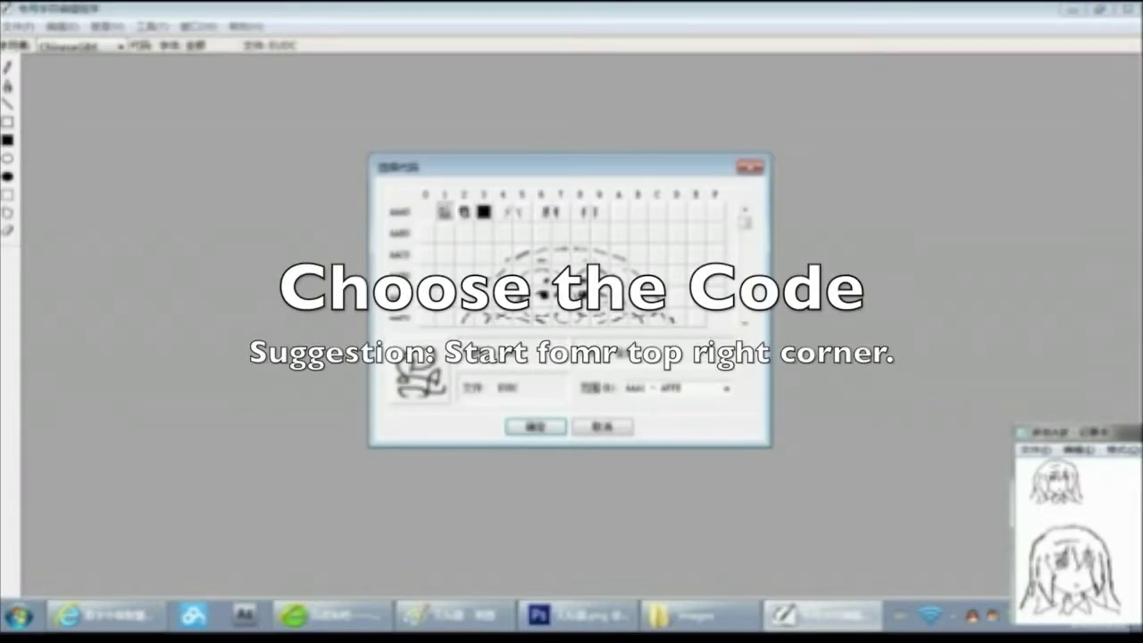
Choose the empty character code ADB0 below the existing custom characters and open it for editing
drag(746, 220, 745, 235)
scroll(743, 254, down, 3)
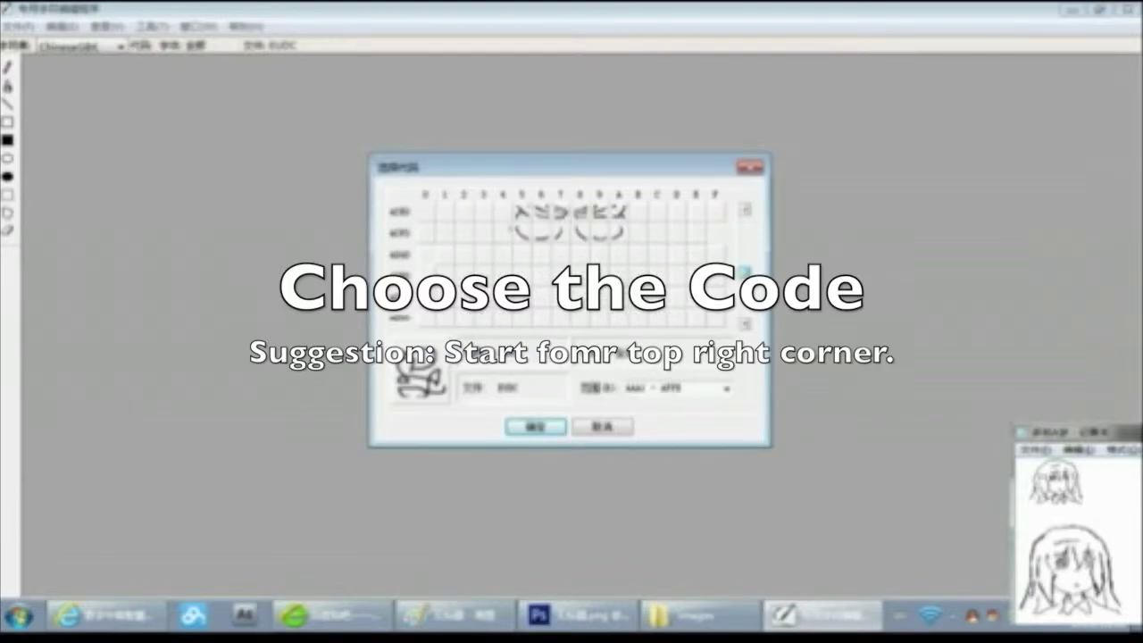
scroll(743, 259, down, 1)
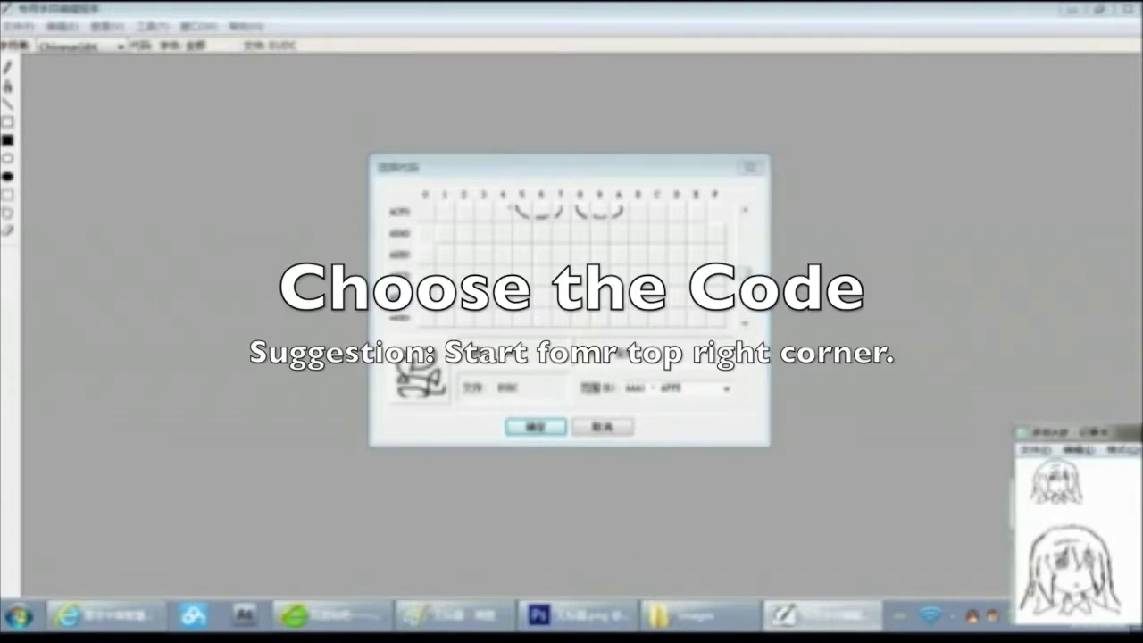
double_click(425, 255)
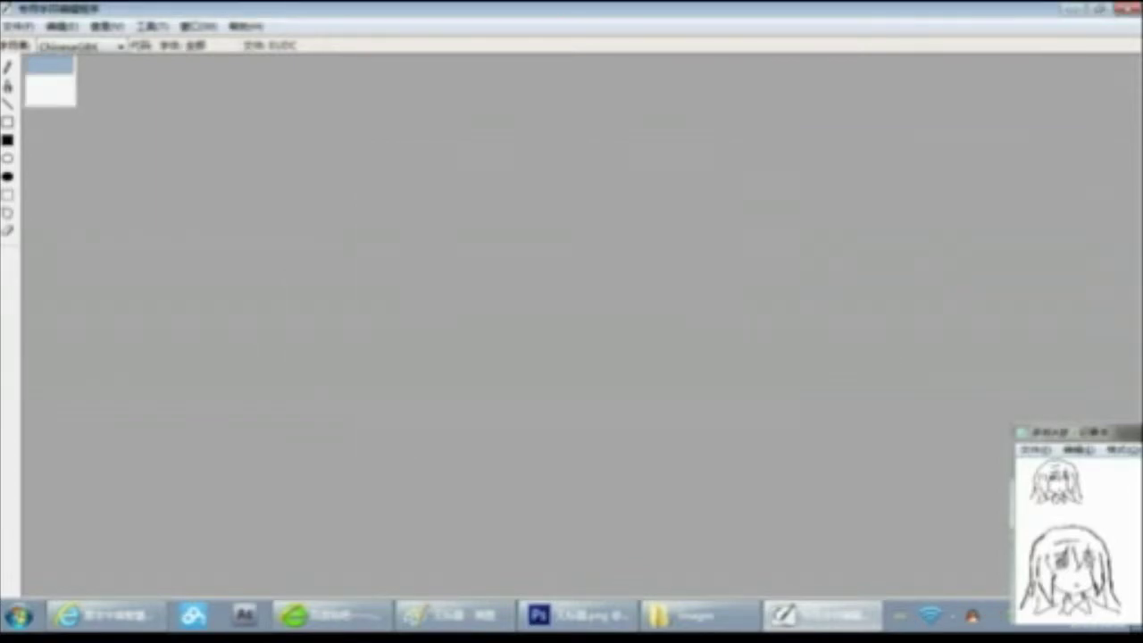
Narrow the character editor window and place it beside the folder of sliced images, closing Paint as well
click(1099, 9)
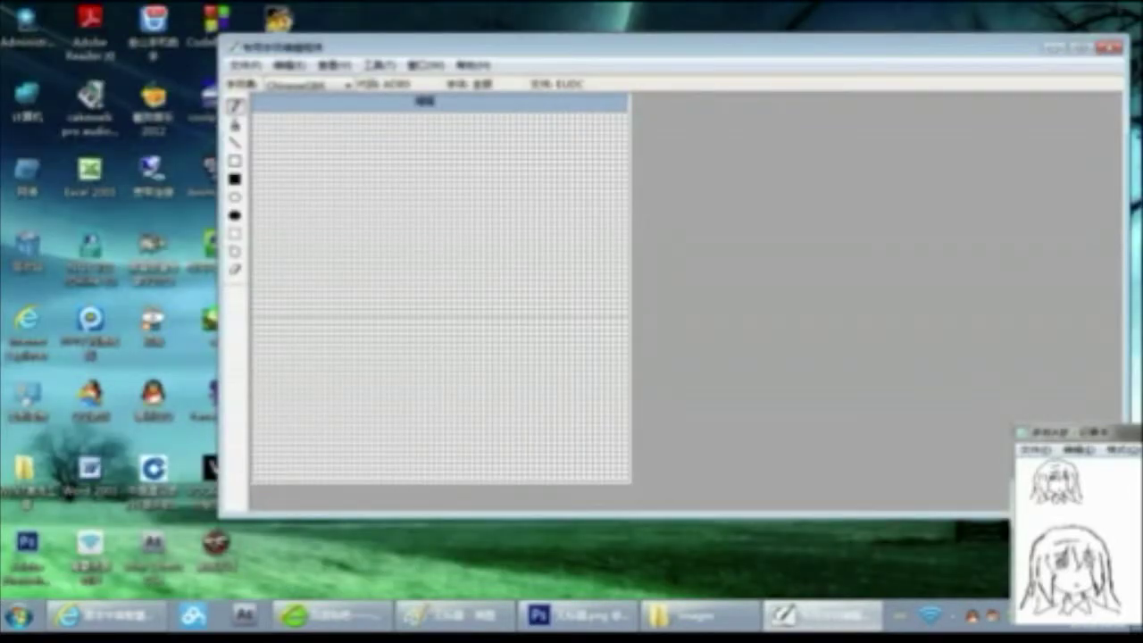
drag(1127, 268, 652, 268)
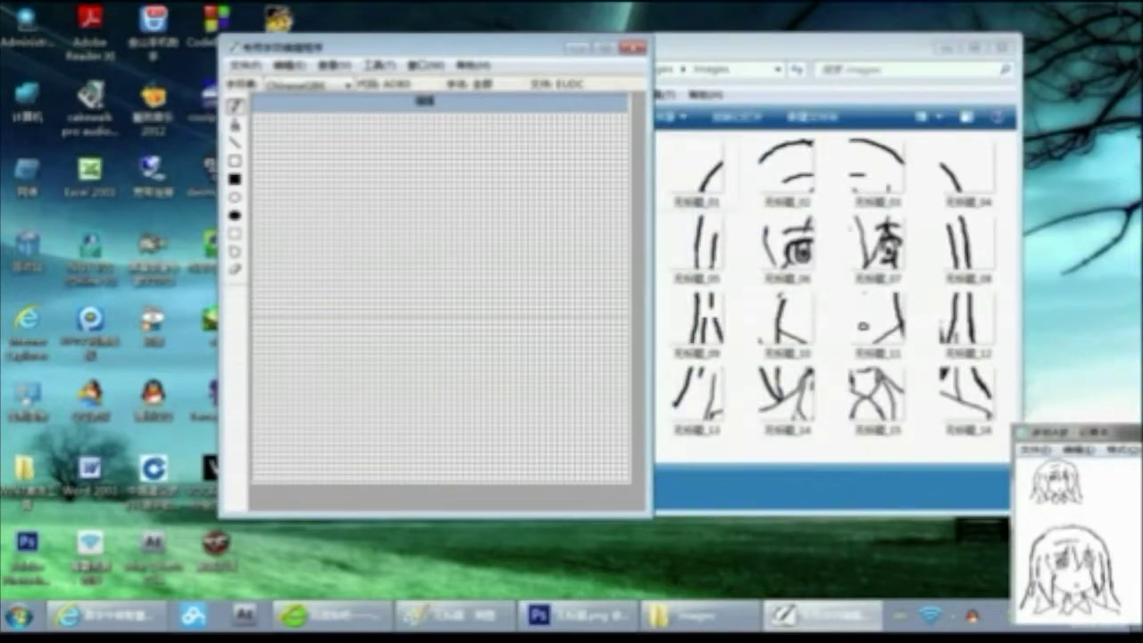
click(578, 616)
click(823, 616)
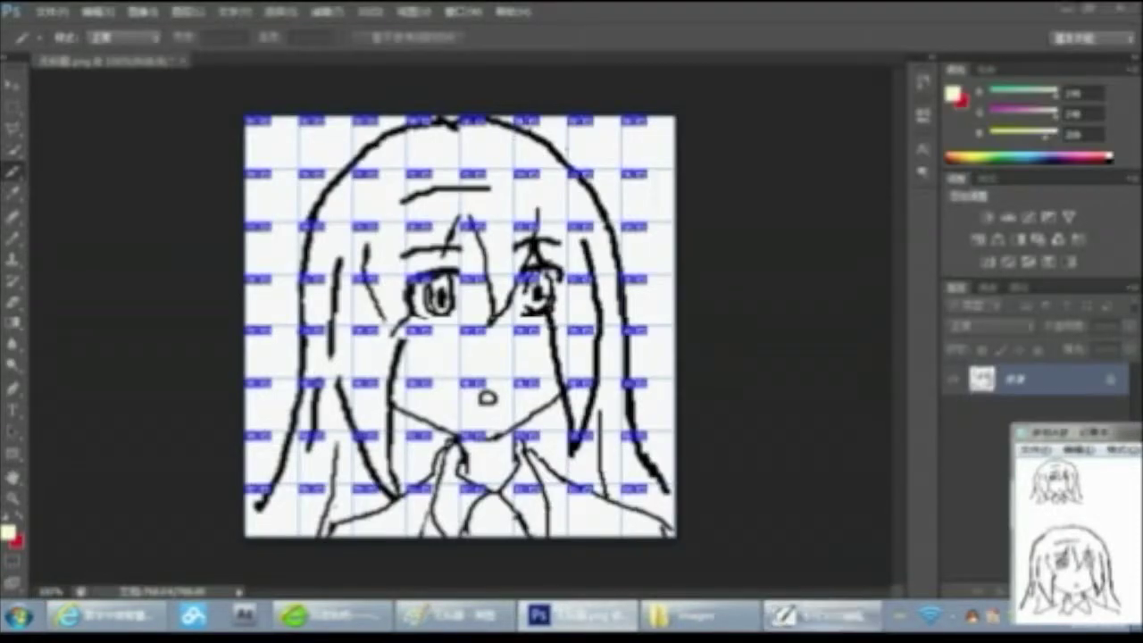
click(456, 614)
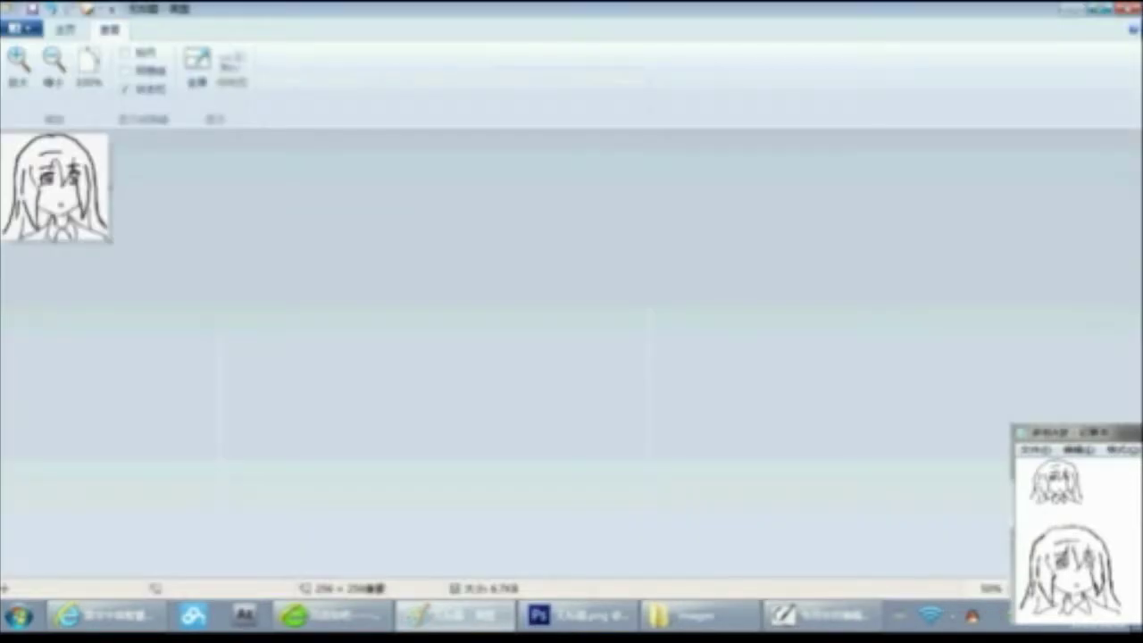
click(1127, 9)
click(625, 616)
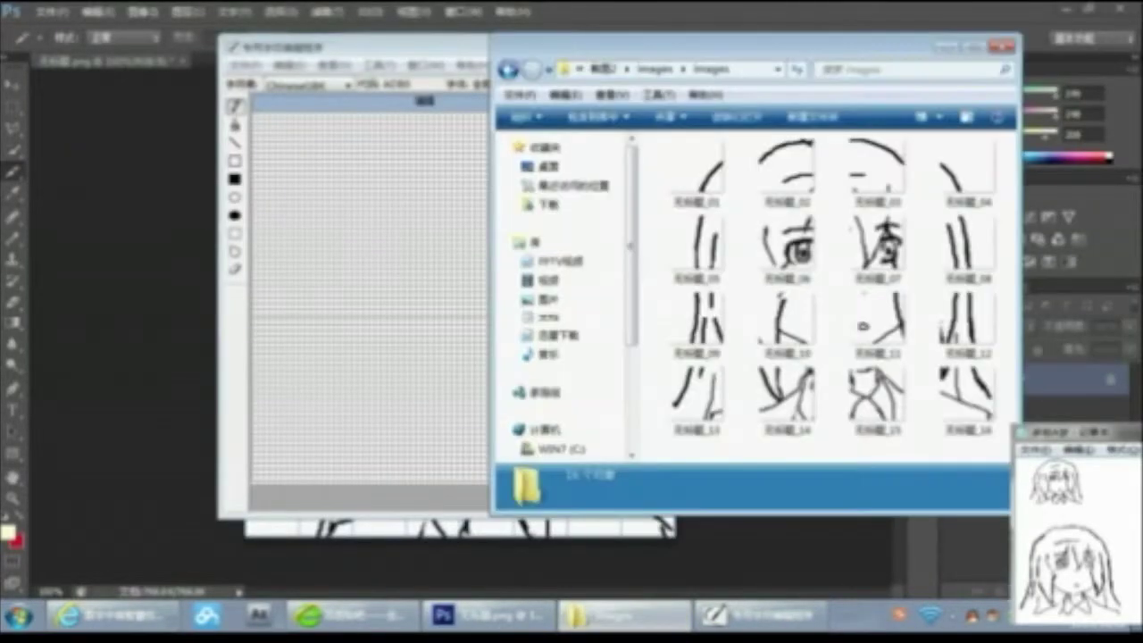
drag(393, 47, 230, 48)
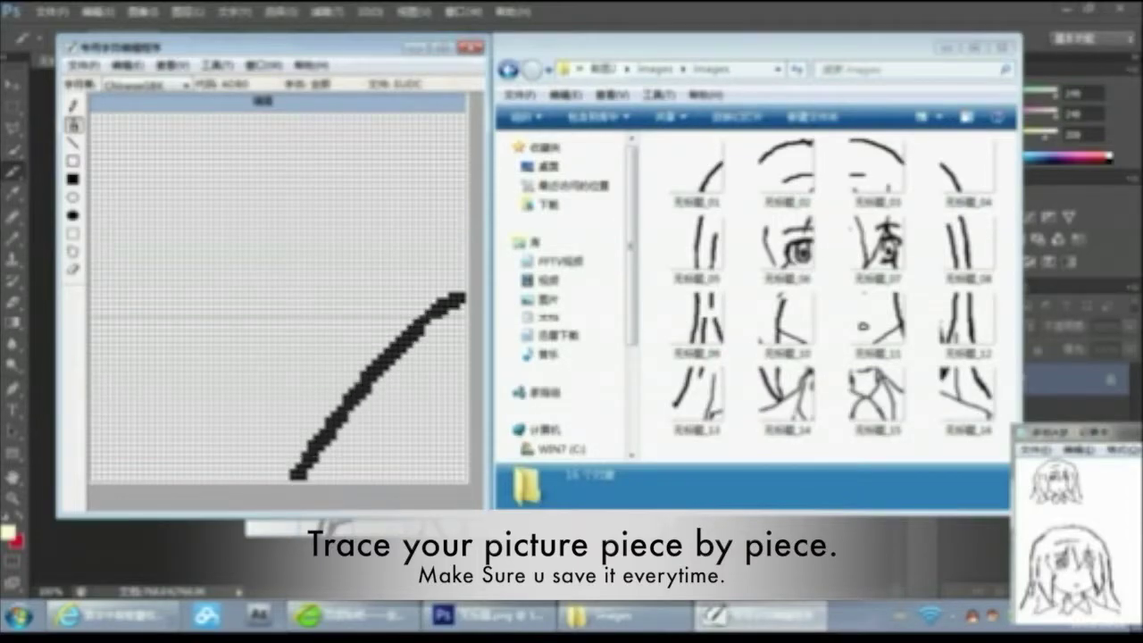
Save the traced first piece and move on to the next character code
click(128, 66)
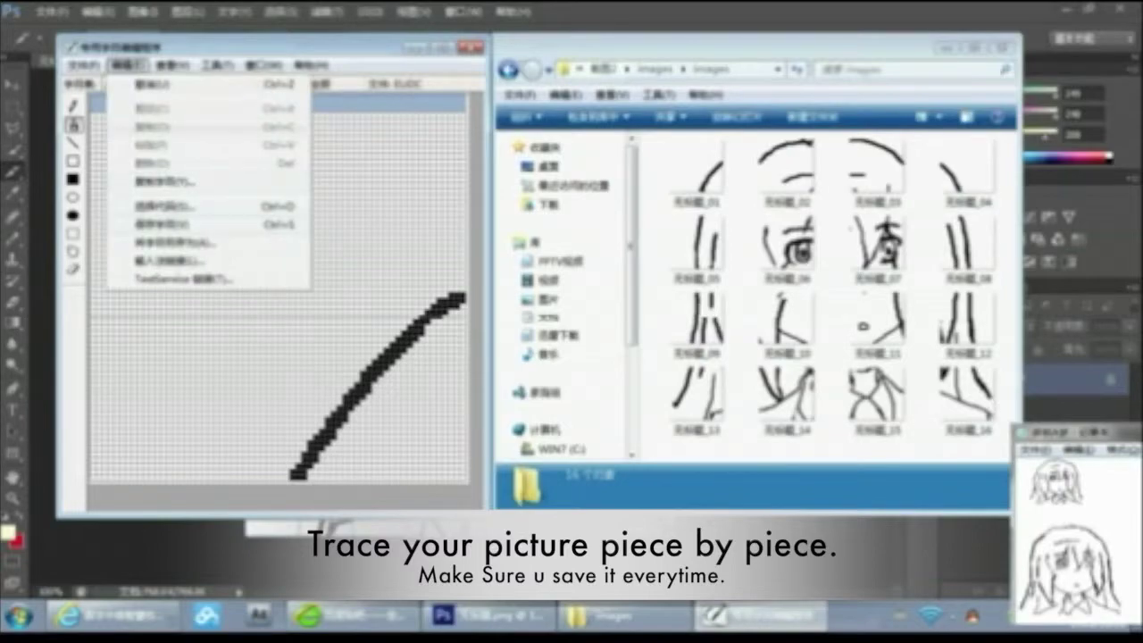
key(Right)
key(Return)
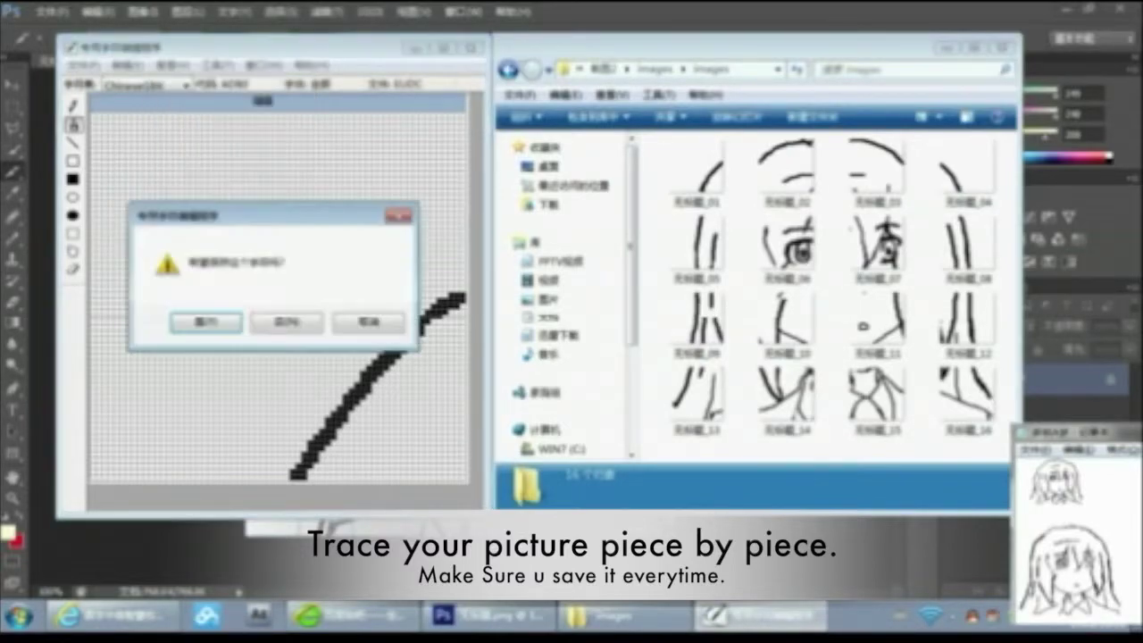
key(Return)
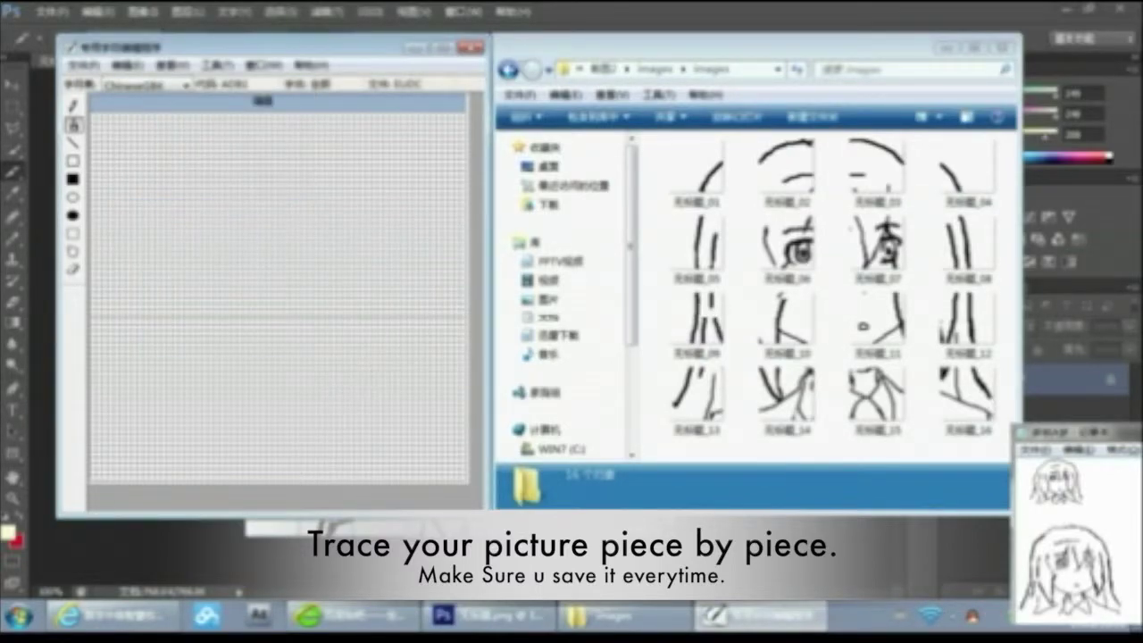
Trace the hair arc and short strokes of piece 无标题_02, saving it while advancing to the next code
mouse_move(109, 280)
mouse_down()
mouse_move(240, 175)
mouse_move(462, 137)
mouse_up()
drag(299, 386, 465, 349)
drag(464, 436, 411, 480)
key(ctrl+n)
key(Return)
Trace the hair curve and short strokes of piece 无标题_03 and try to save it to code ADB2
mouse_move(95, 118)
mouse_down()
mouse_move(202, 133)
mouse_move(357, 206)
mouse_move(461, 282)
mouse_up()
drag(99, 320, 182, 320)
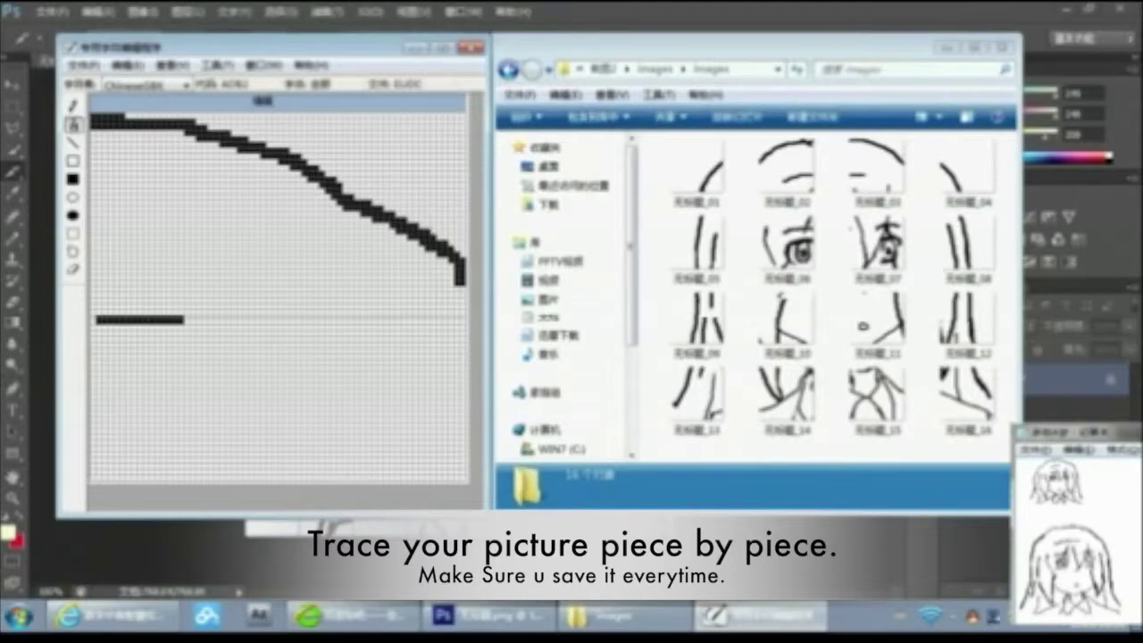
drag(380, 412, 392, 480)
key(ctrl+n)
key(Return)
key(Return)
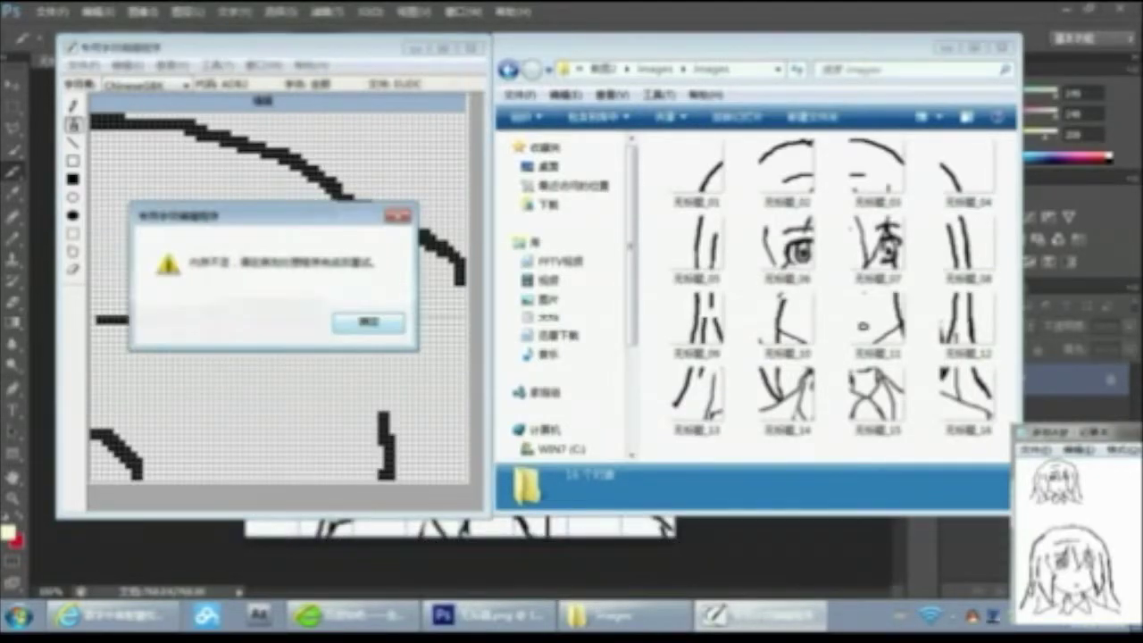
Reselect code ADB2 to retrace piece 无标题_03, and trace the hair curve of piece 无标题_04
key(Return)
click(126, 65)
click(170, 224)
click(168, 186)
click(247, 402)
mouse_move(95, 123)
mouse_down()
mouse_move(153, 124)
mouse_move(462, 269)
mouse_up()
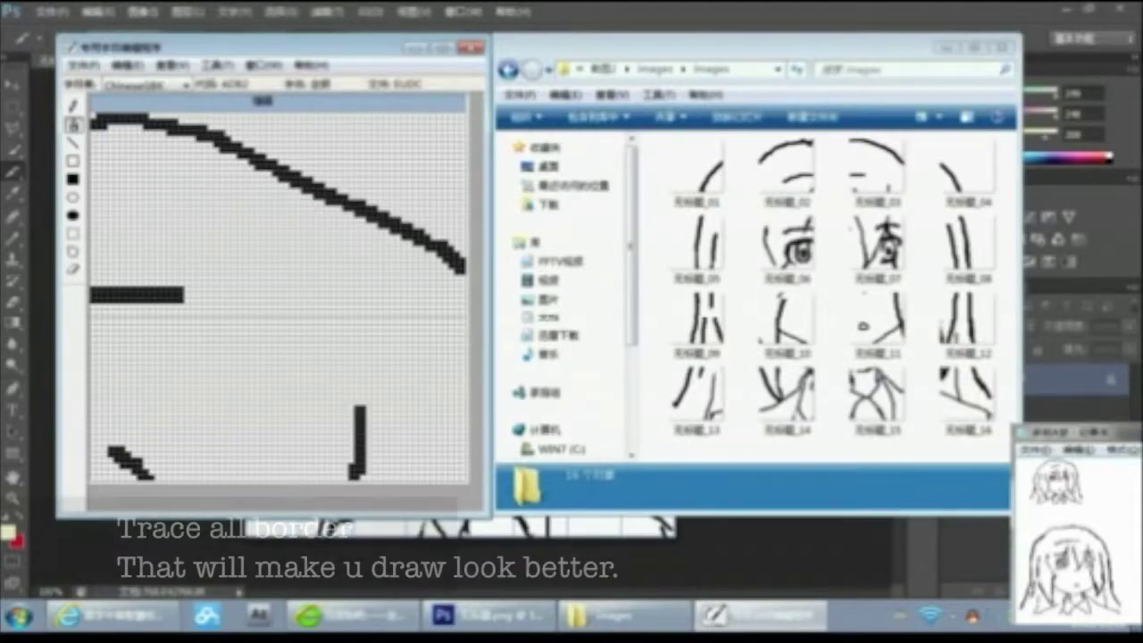
drag(95, 243, 256, 479)
Select a character code for the second row of pieces and trace a hair strand there
click(127, 65)
click(170, 205)
click(304, 203)
click(247, 403)
drag(307, 123, 278, 224)
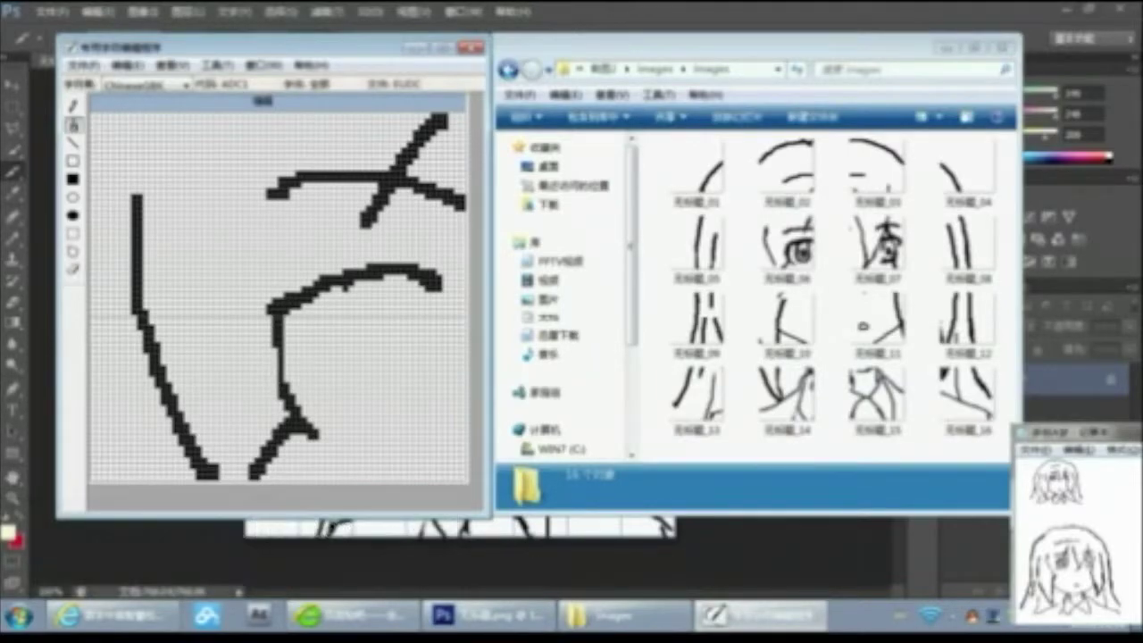
Trace the eyelid and iris of the eye in piece 无标题_06, tidying stray pixels with the eraser
drag(375, 279, 457, 293)
click(74, 269)
mouse_move(400, 282)
mouse_down()
mouse_move(374, 282)
mouse_move(400, 279)
mouse_up()
click(73, 125)
click(74, 269)
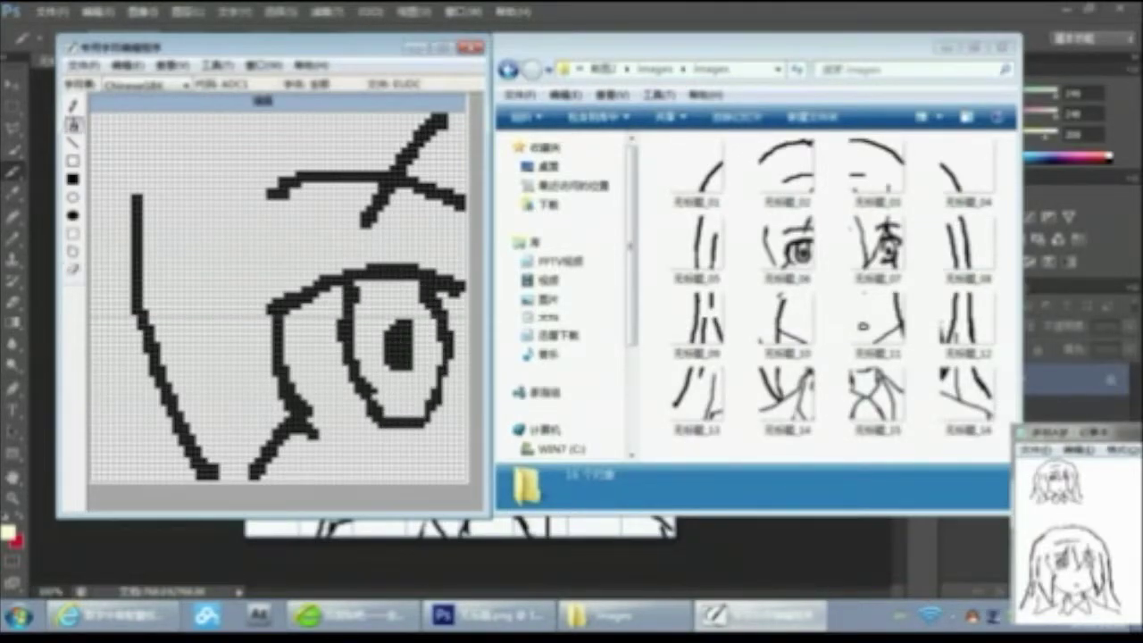
click(73, 125)
mouse_move(334, 290)
mouse_down()
mouse_move(344, 407)
mouse_move(375, 418)
mouse_up()
click(73, 268)
mouse_move(335, 307)
mouse_down()
mouse_move(336, 336)
mouse_move(337, 298)
mouse_up()
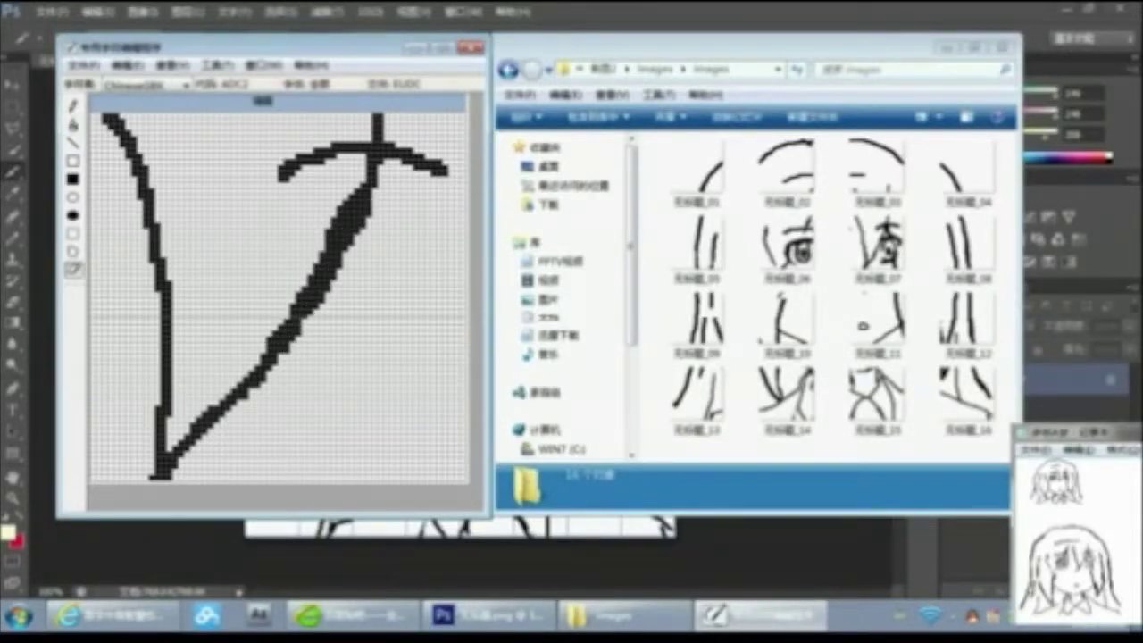
Trace the upper eyelid and iris outline of the eye in piece 无标题_07
click(73, 125)
mouse_move(334, 280)
mouse_down()
mouse_move(442, 289)
mouse_move(433, 313)
mouse_up()
drag(331, 330, 353, 297)
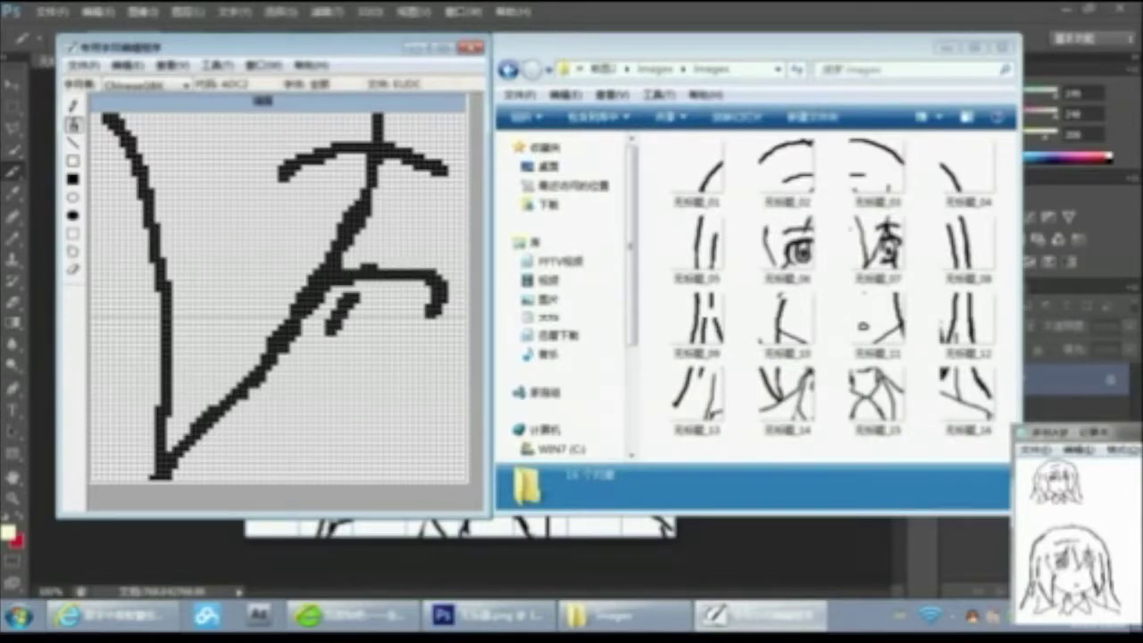
drag(330, 382, 374, 410)
drag(397, 298, 357, 429)
Erase the thick diagonal hair strand in piece 无标题_07 and redraw it thinner
click(74, 269)
drag(377, 160, 290, 331)
click(73, 125)
mouse_move(377, 121)
mouse_down()
mouse_move(332, 148)
mouse_move(290, 299)
mouse_move(207, 413)
mouse_up()
click(73, 269)
drag(286, 350, 250, 393)
Erase the upper eye strokes and the outer end of the eyebrow, and trim the diagonal strand
drag(332, 328, 352, 279)
drag(393, 145, 443, 169)
drag(441, 278, 419, 348)
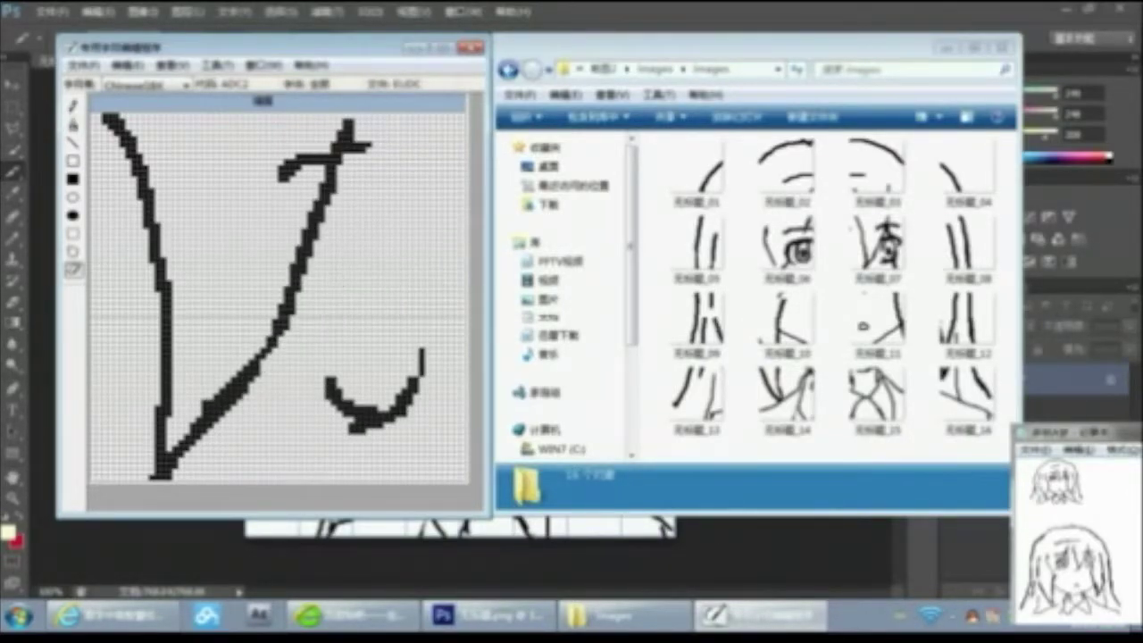
click(252, 380)
Retrace the strand's lower end, the upper eyelid and the iris, and erase the old lower eye curve
click(73, 125)
drag(270, 352, 250, 386)
mouse_move(296, 300)
mouse_down()
mouse_move(424, 282)
mouse_move(430, 311)
mouse_up()
mouse_move(331, 343)
mouse_down()
mouse_move(407, 371)
mouse_move(362, 405)
mouse_up()
click(73, 269)
mouse_move(422, 366)
mouse_down()
mouse_move(402, 402)
mouse_move(353, 430)
mouse_up()
Redraw the eyebrow, add the remaining strokes around the eye, and advance to the next character code
click(73, 125)
drag(316, 155, 401, 159)
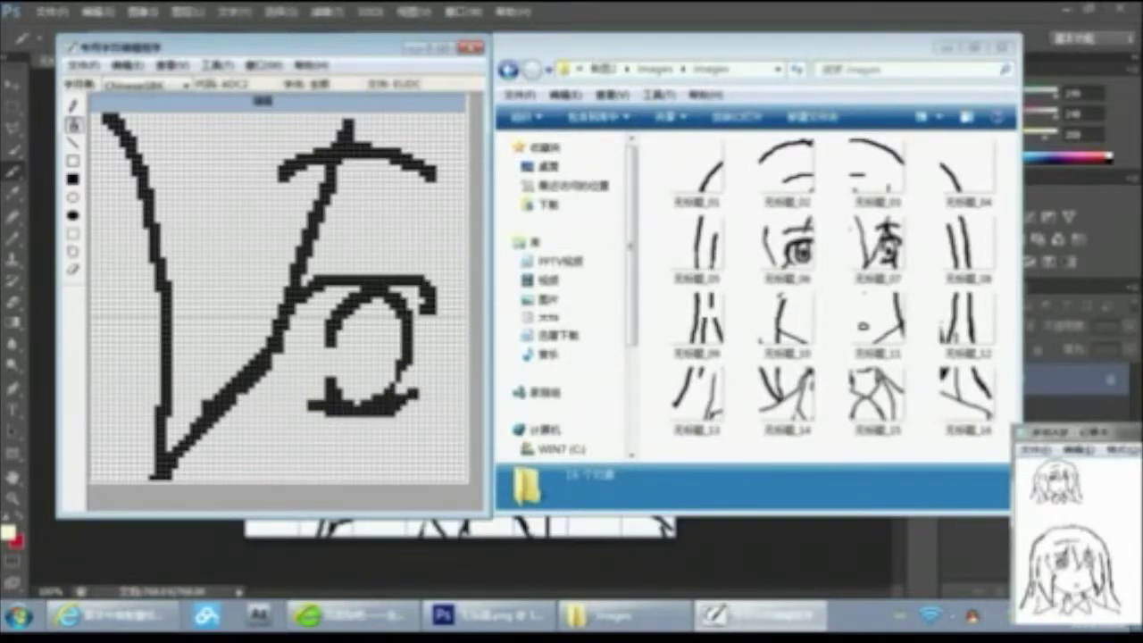
drag(336, 172, 373, 271)
drag(404, 402, 427, 474)
key(ctrl+n)
Trace the two long hair strands of piece 无标题_08 and trim their edges with the eraser
mouse_move(139, 179)
mouse_down()
mouse_move(217, 478)
mouse_move(232, 478)
mouse_up()
click(73, 269)
drag(218, 438, 231, 477)
click(73, 125)
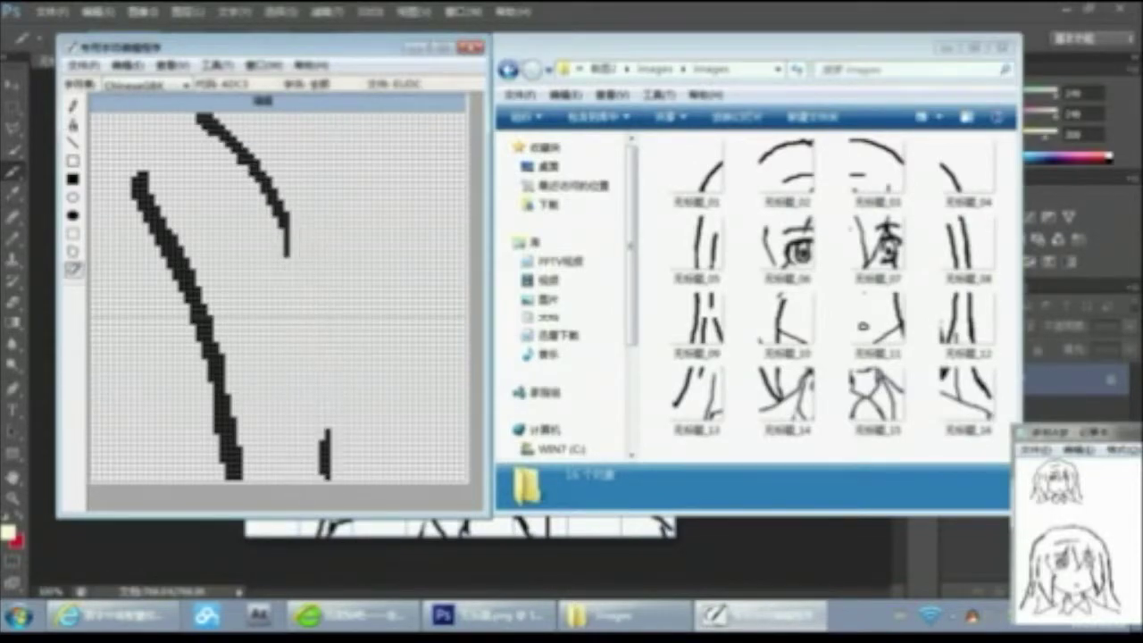
mouse_move(287, 255)
mouse_down()
mouse_move(325, 433)
mouse_move(315, 477)
mouse_up()
click(73, 269)
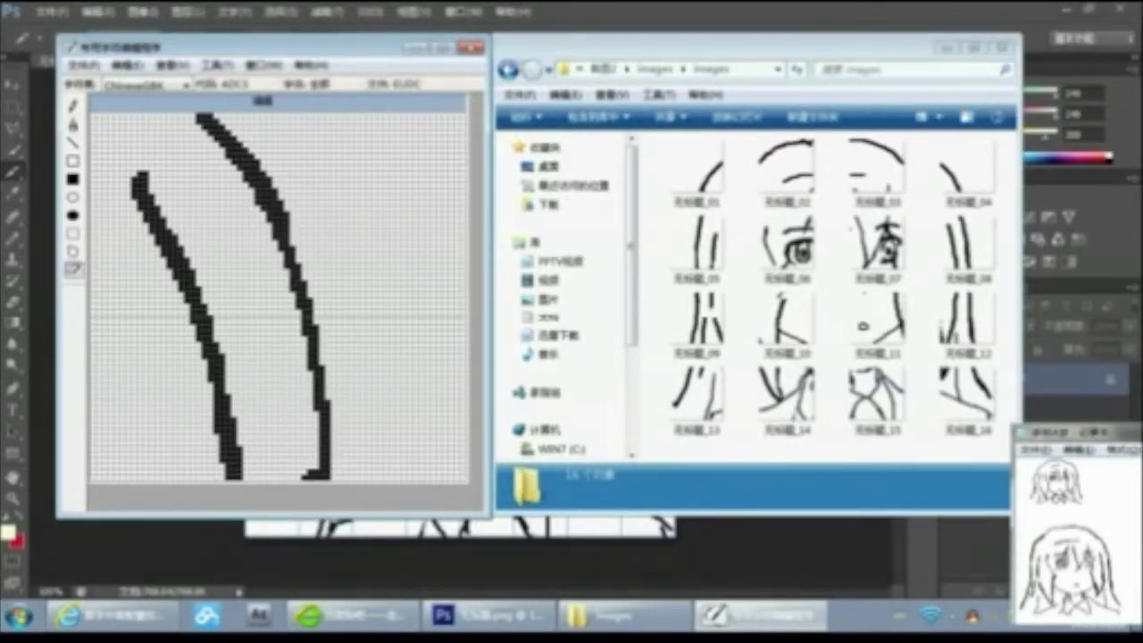
drag(261, 171, 287, 222)
Save piece 无标题_08 and open the character code for the start of the third row of pieces
key(ctrl+o)
click(205, 321)
click(127, 65)
click(164, 206)
click(128, 250)
click(240, 401)
Trace the long hair strands in the third row of pieces with the brush
click(73, 125)
mouse_move(177, 126)
mouse_down()
mouse_move(181, 188)
mouse_move(128, 475)
mouse_up()
drag(323, 126, 323, 153)
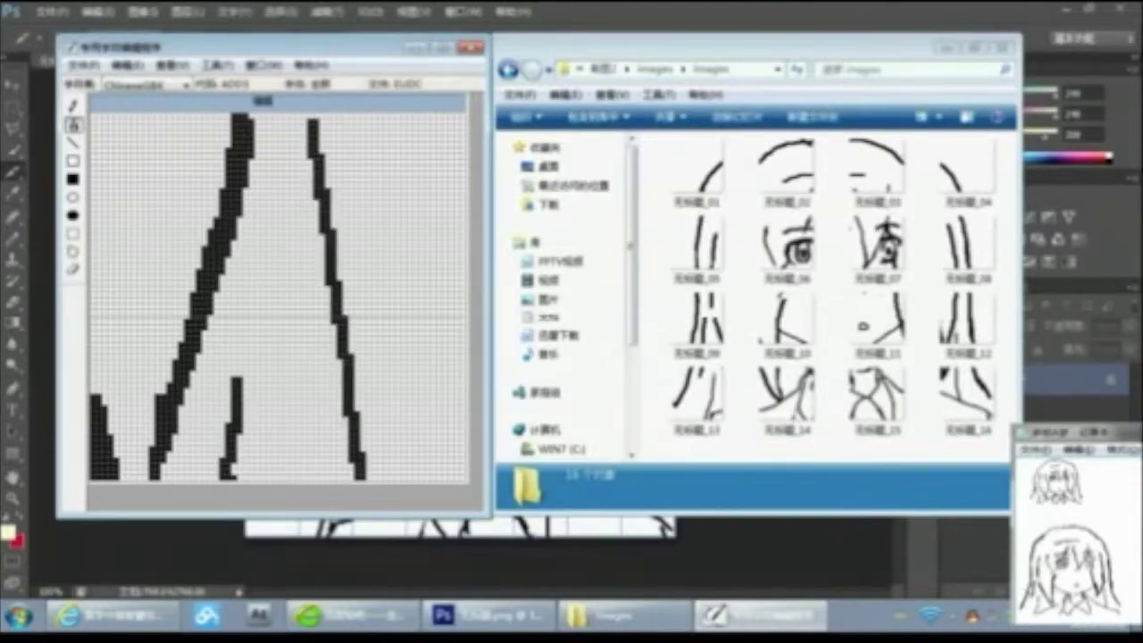
Open a new character code for the fourth row, trace its first hair strand, and trim it with the eraser
click(126, 65)
click(175, 203)
drag(145, 190, 132, 212)
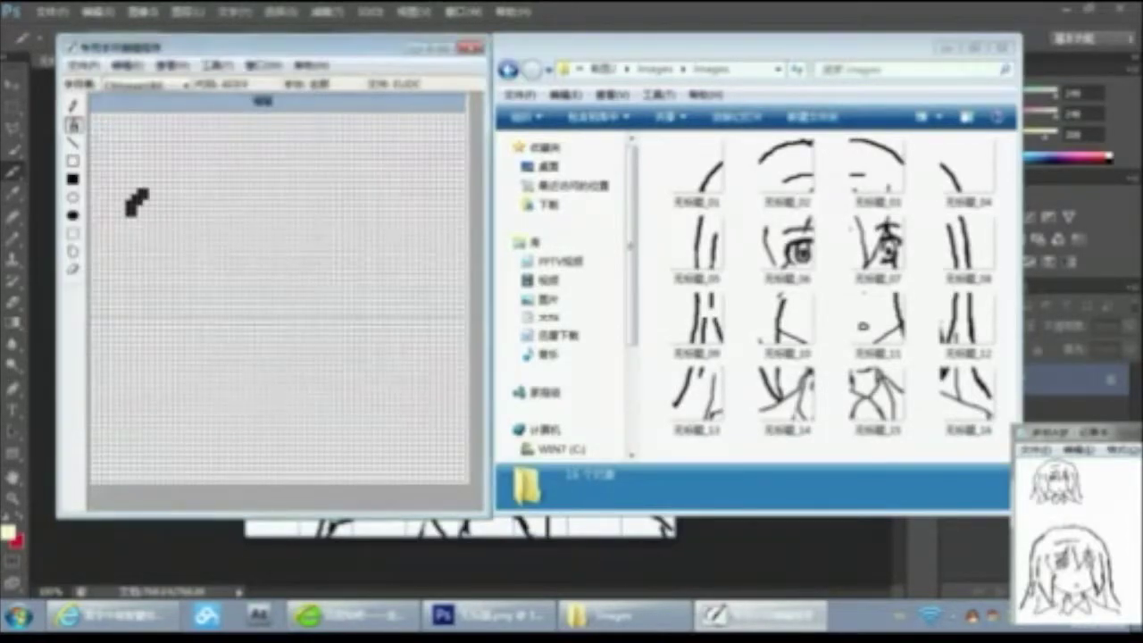
drag(189, 117, 96, 327)
click(74, 268)
drag(142, 170, 102, 268)
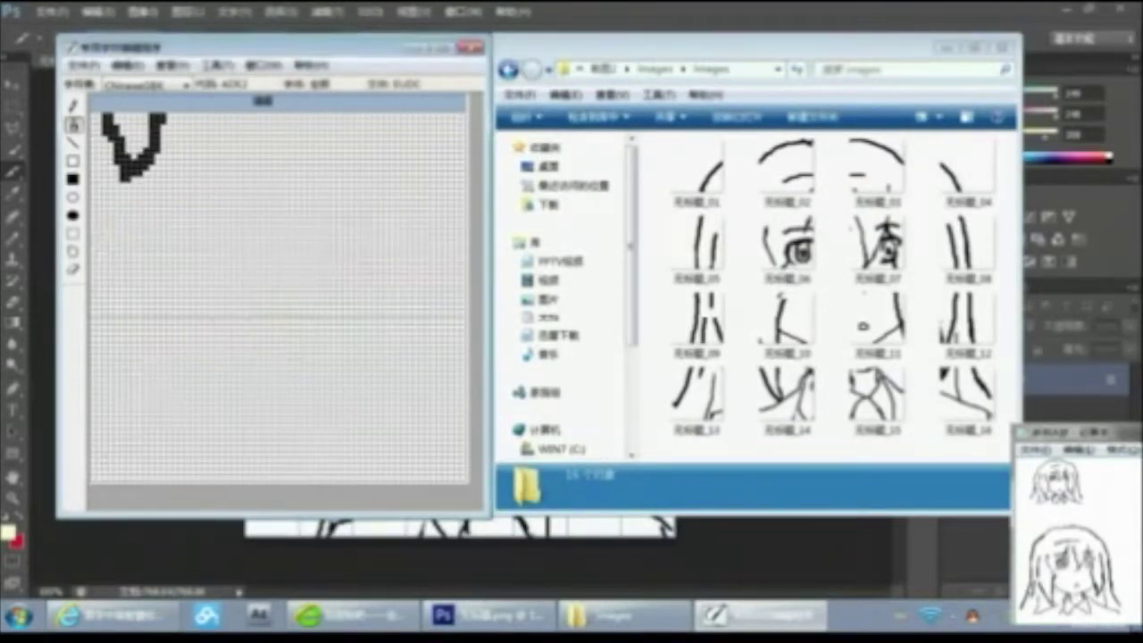
Trace the shoulder curve and hair strands of the remaining bottom-row piece, touching up the line ends
drag(101, 347, 447, 465)
click(381, 471)
click(439, 472)
drag(368, 125, 448, 309)
drag(208, 118, 266, 353)
drag(366, 134, 434, 306)
click(259, 374)
Save the last traced piece while reopening the character code selection
click(127, 65)
click(163, 206)
click(225, 334)
Open a blank Notepad document and place its window beside the character code selection so the codes stay readable
click(17, 616)
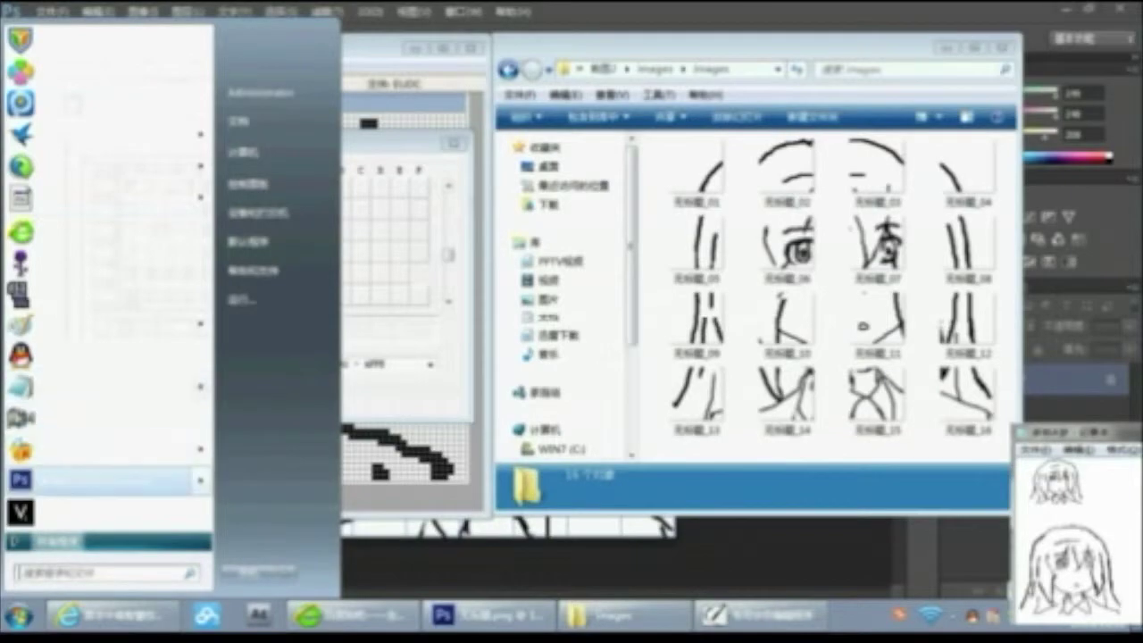
click(59, 542)
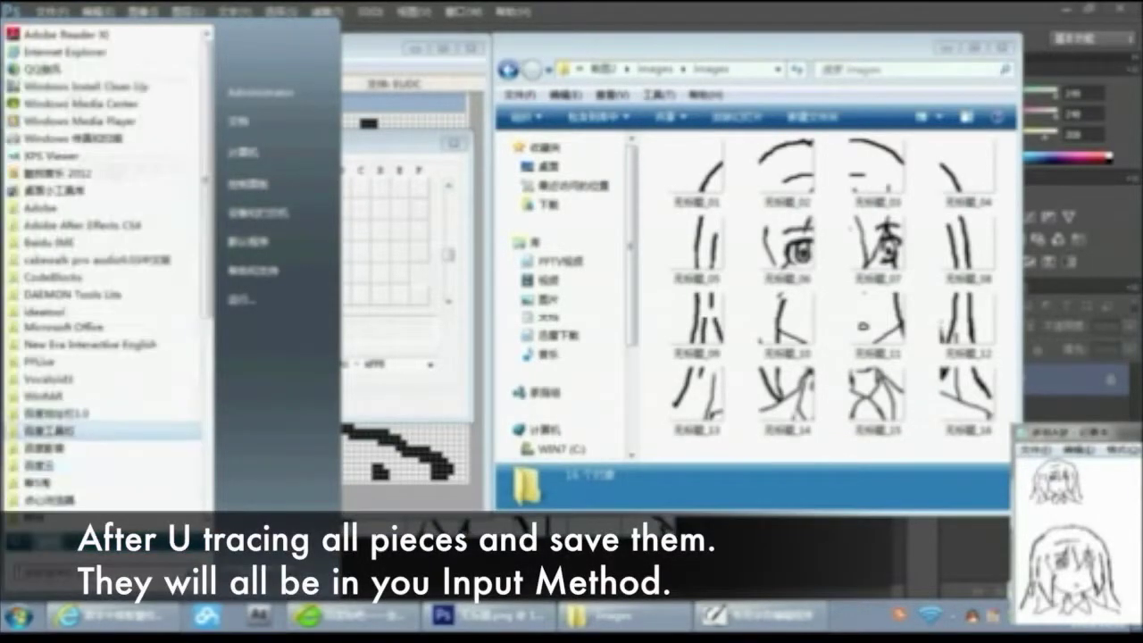
click(35, 518)
click(53, 311)
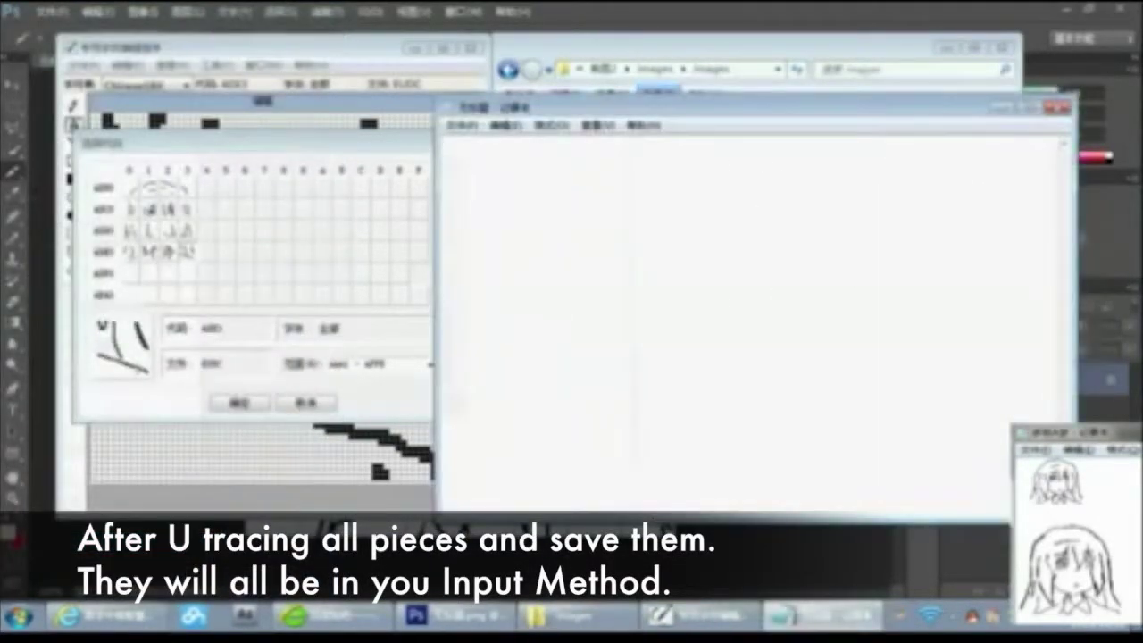
drag(660, 107, 743, 95)
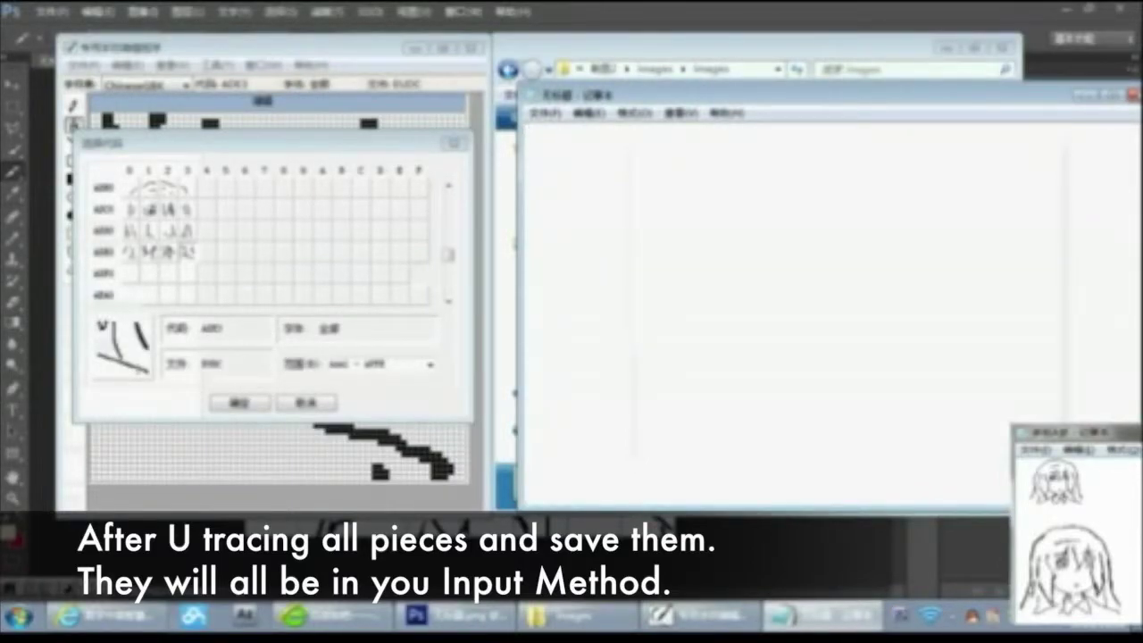
Enter the top row of the girl drawing in the blank document using the character codes adb0 to adb3
text(adb0a)
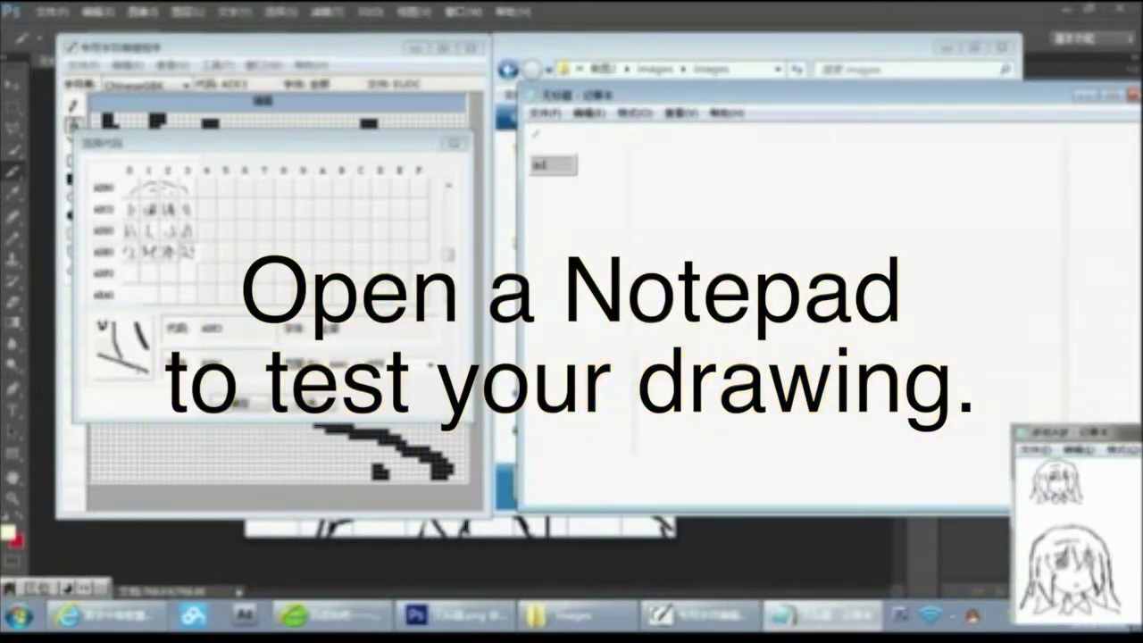
text(d)
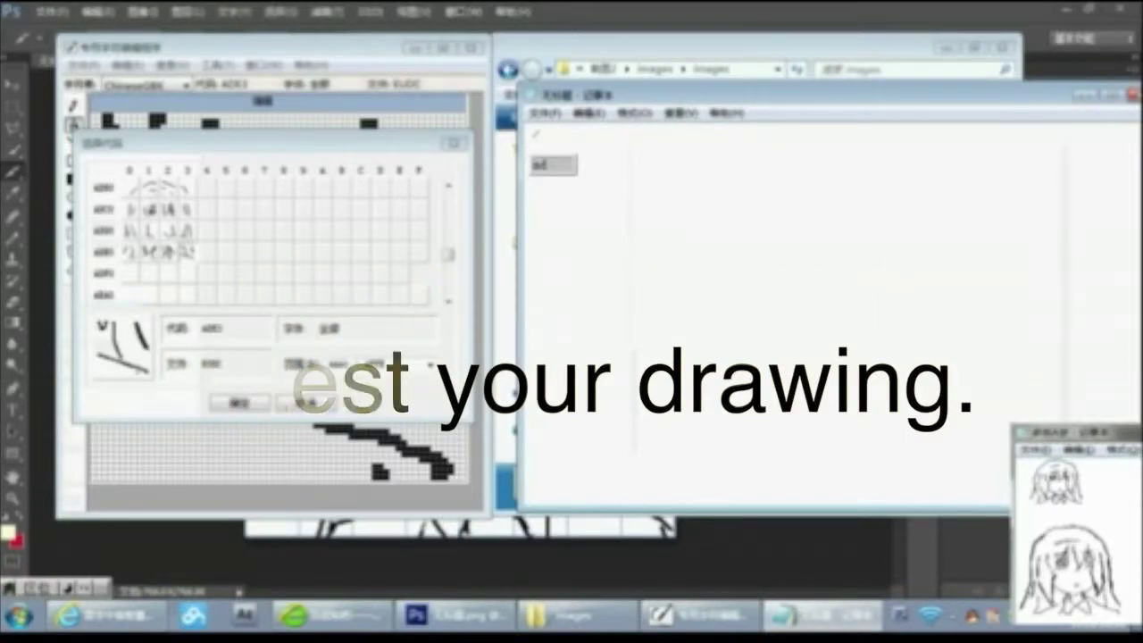
text(b1)
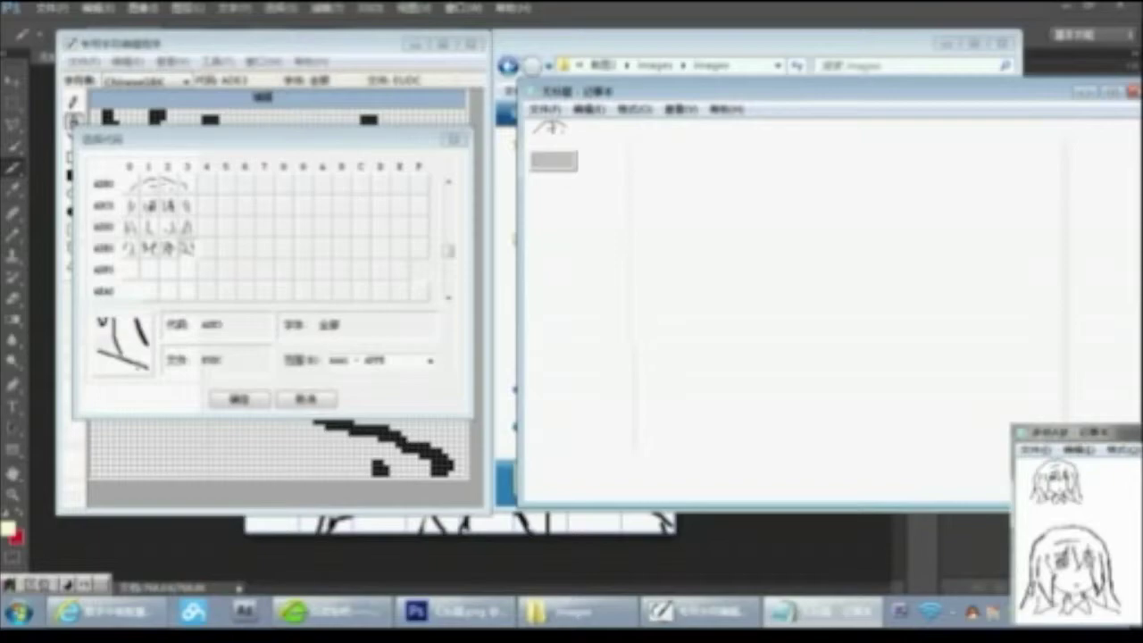
text(adb3)
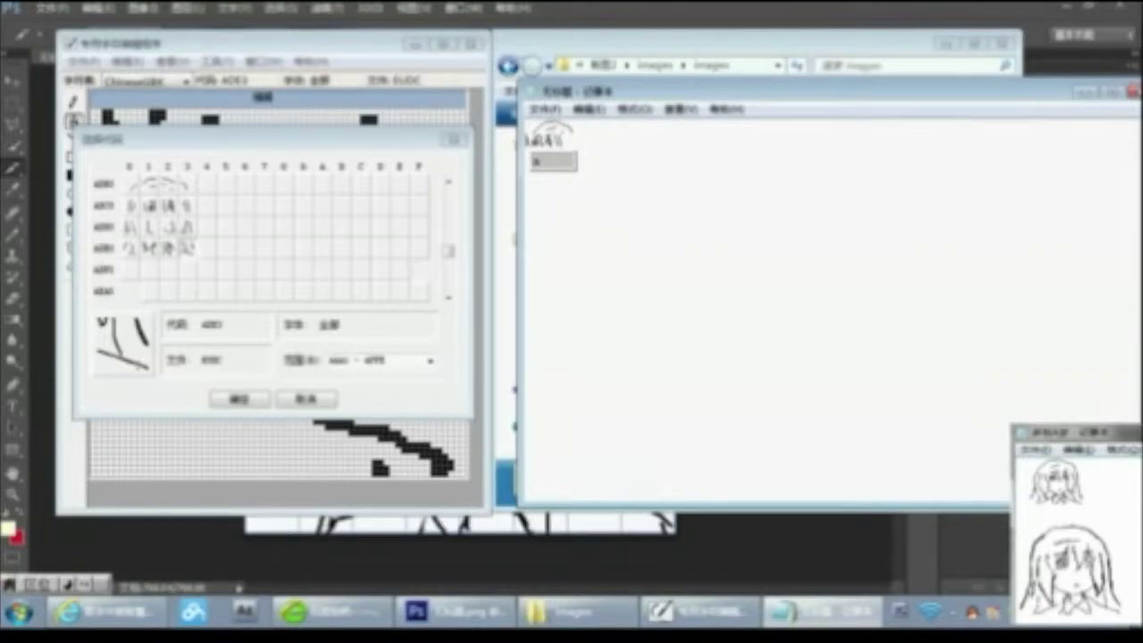
Break the line between rows, correct the third row's entry, and add its remaining pieces with codes add2 and add3
key(Return)
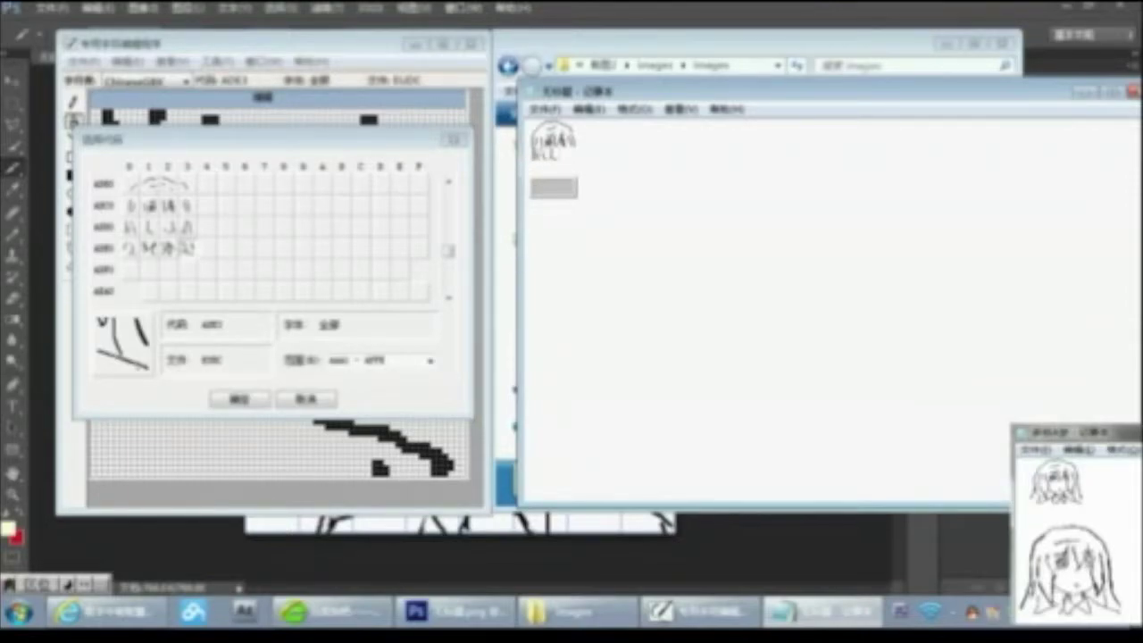
key(BackSpace)
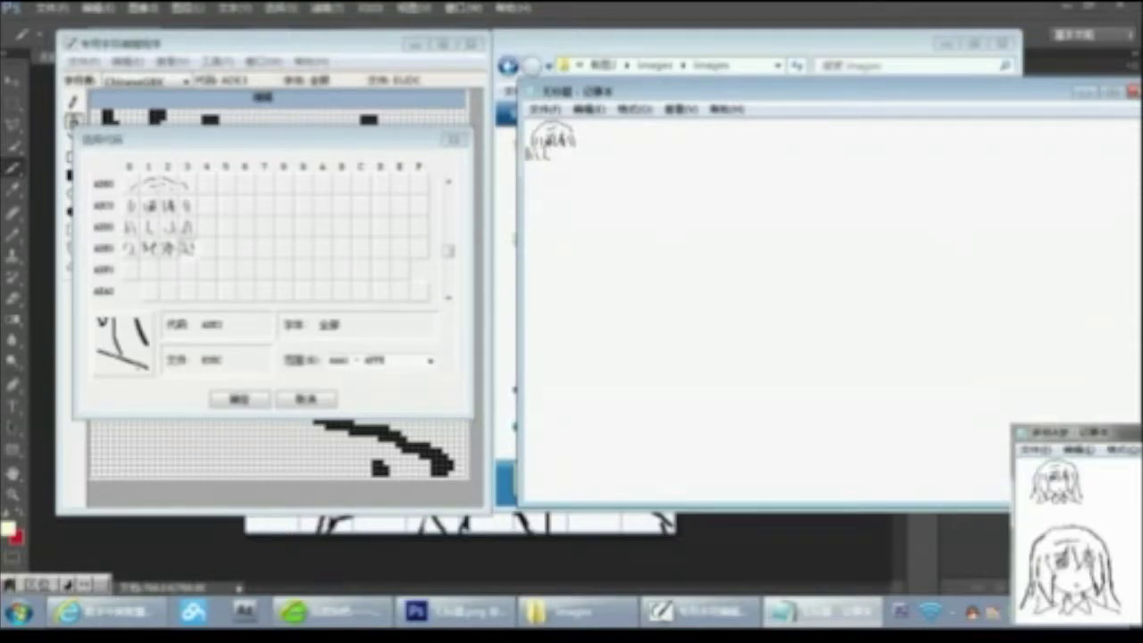
key(Right)
key(Right)
text(add2add3)
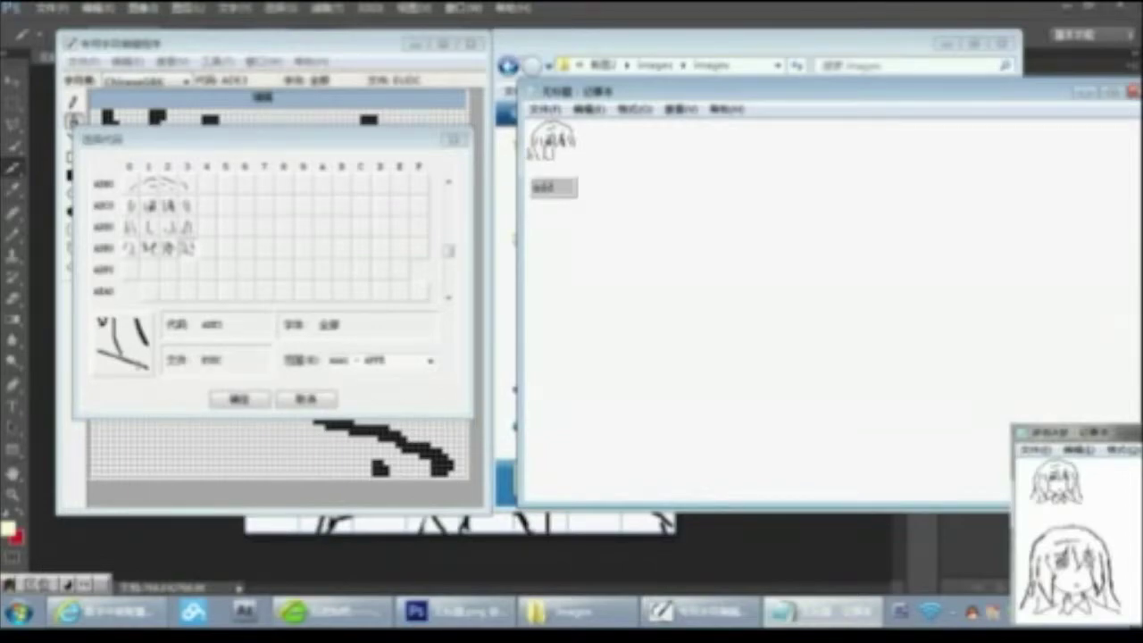